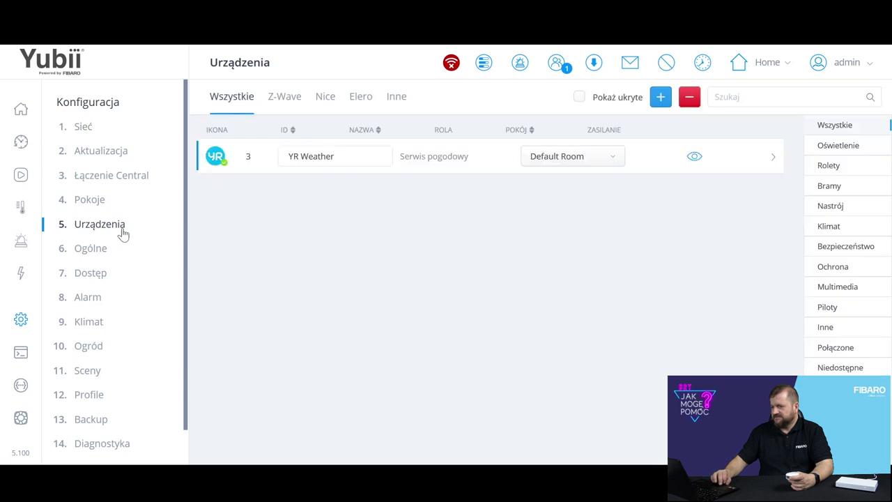
Add a new Z-Wave device to the system
{"action": "left_click", "coordinate": [656, 103]}
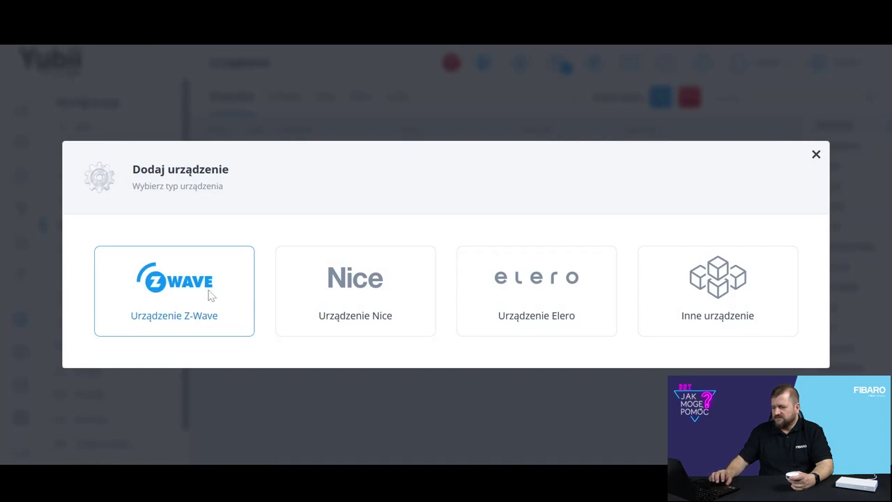
{"action": "left_click", "coordinate": [209, 296]}
{"action": "left_click", "coordinate": [656, 380]}
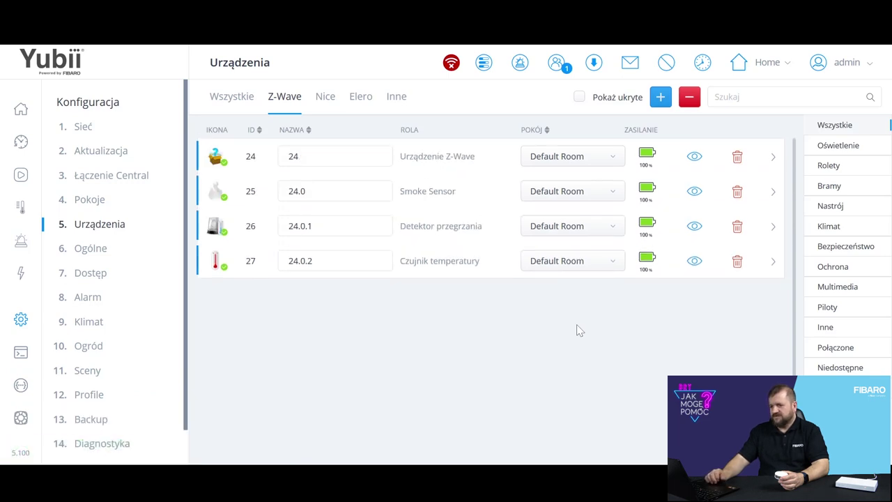
Rename the smoke sensor as "Czujnik dymu" and the overheat detector as "Detektor przegrzania"
{"action": "left_click", "coordinate": [60, 44]}
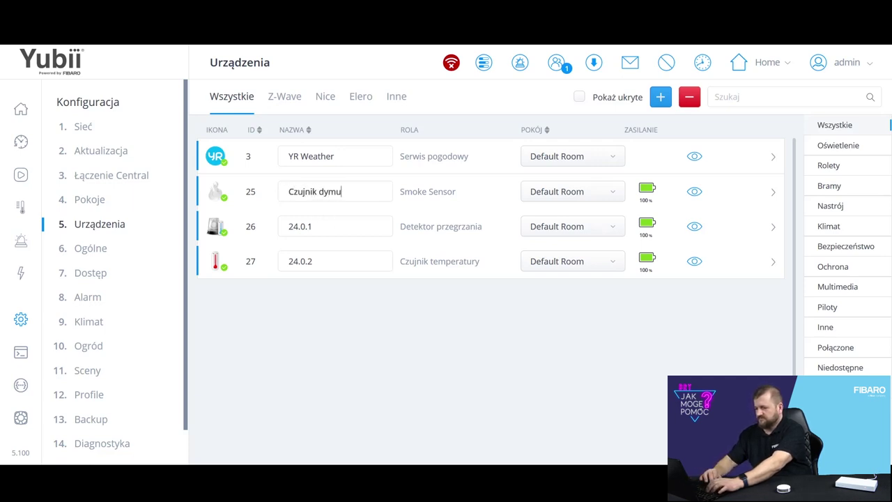
{"action": "left_click", "coordinate": [313, 226]}
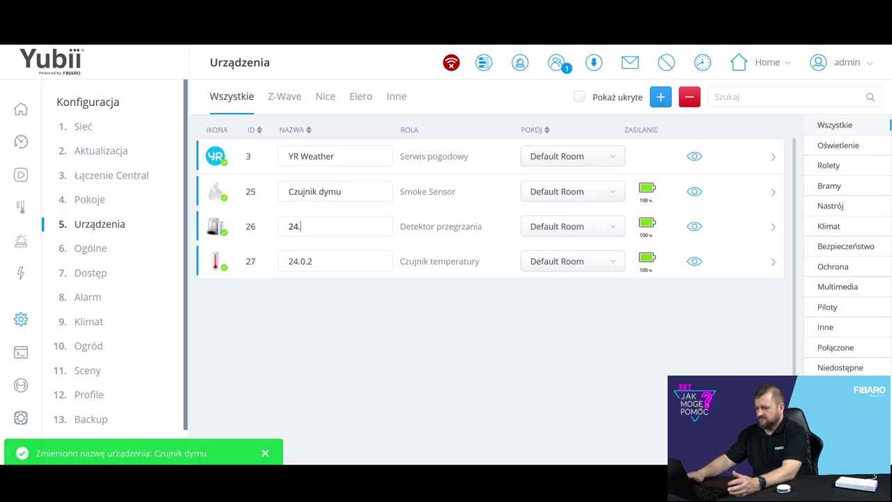
{"action": "key", "text": "BackSpace"}
{"action": "key", "text": "BackSpace"}
{"action": "key", "text": "BackSpace"}
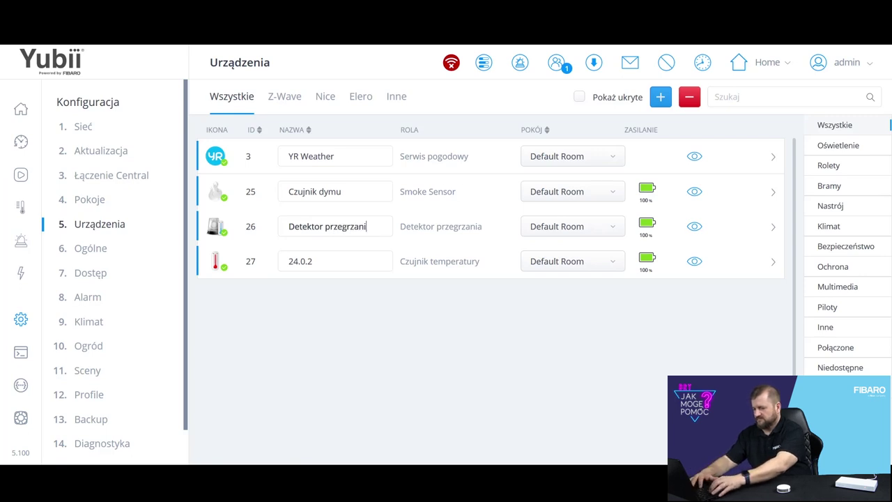
Rename the temperature sensor as "T. Salon"
{"action": "left_click", "coordinate": [327, 262]}
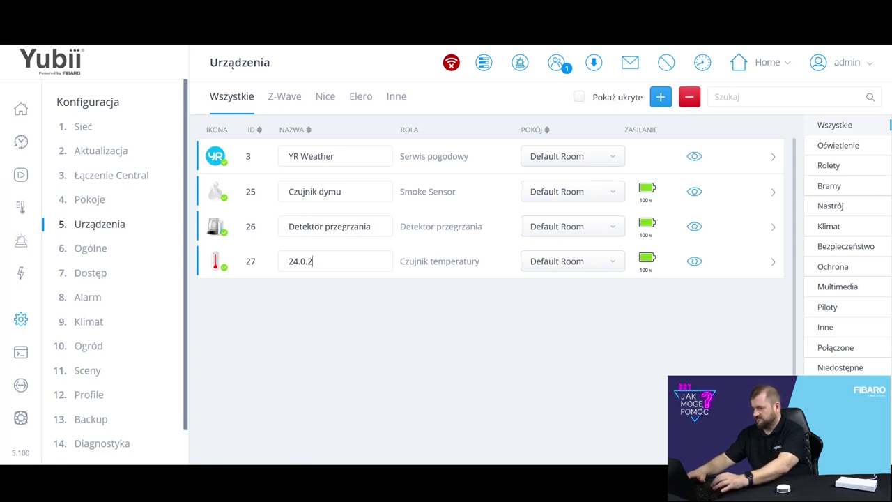
{"action": "key", "text": "BackSpace"}
{"action": "key", "text": "BackSpace"}
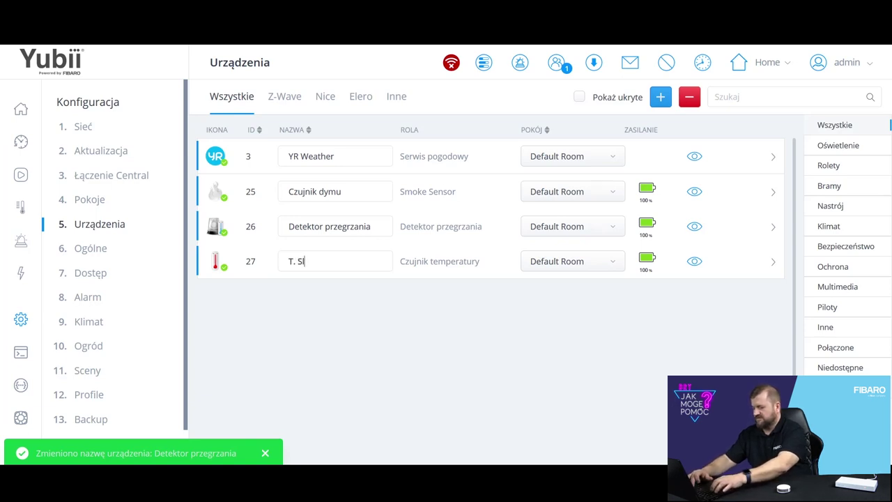
{"action": "type", "text": "T. Salon"}
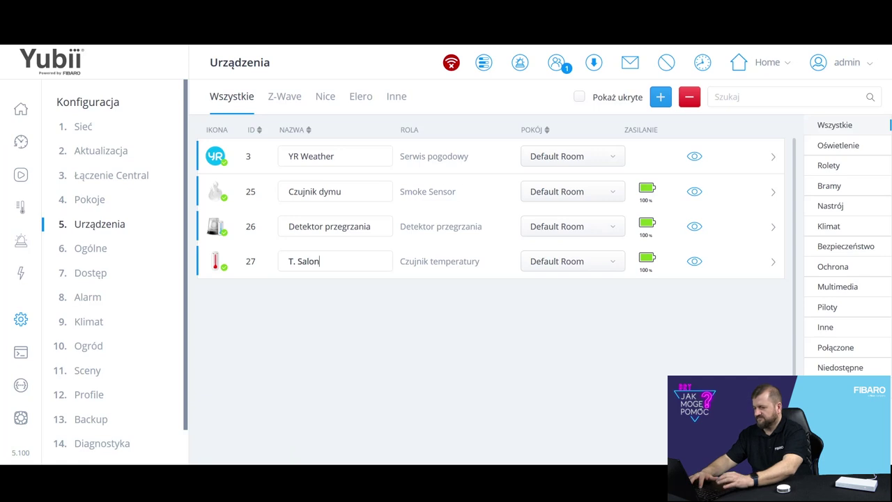
Assign the smoke sensor, the overheat detector and the temperature sensor to the Salon room
{"action": "left_click", "coordinate": [553, 193]}
{"action": "left_click", "coordinate": [563, 234]}
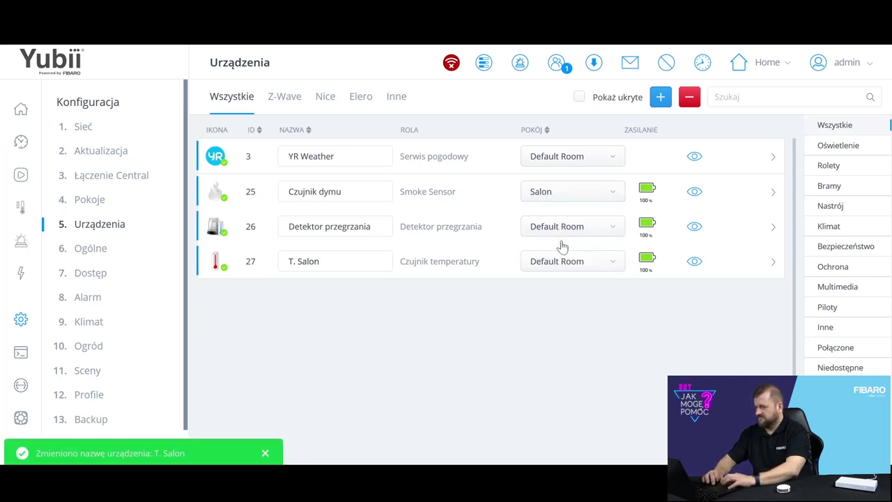
{"action": "left_click", "coordinate": [569, 235]}
{"action": "left_click", "coordinate": [556, 287]}
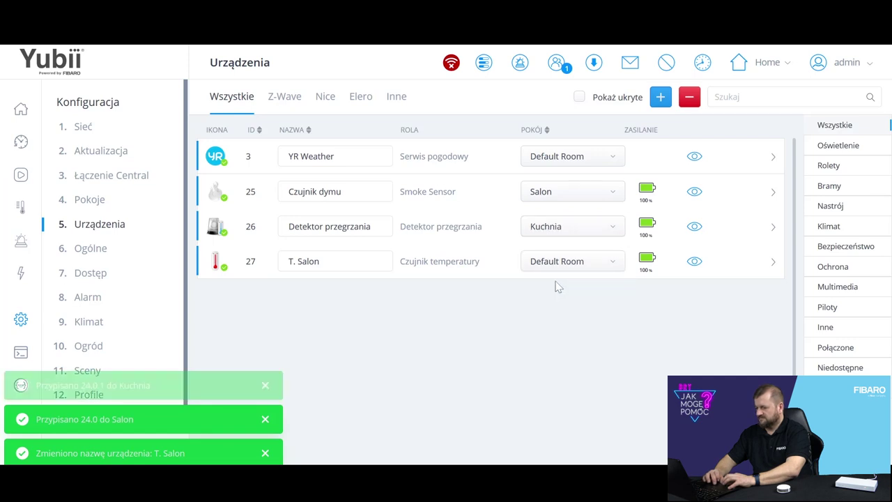
{"action": "left_click", "coordinate": [554, 231]}
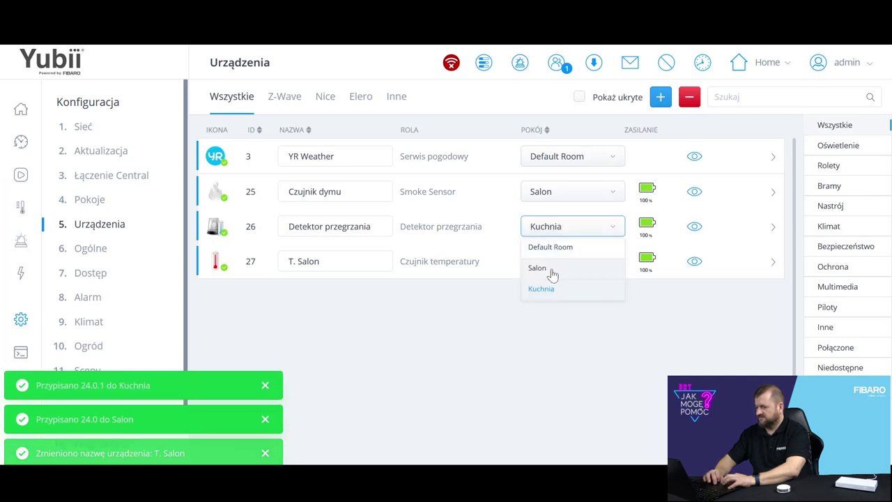
{"action": "left_click", "coordinate": [554, 271]}
{"action": "left_click", "coordinate": [556, 269]}
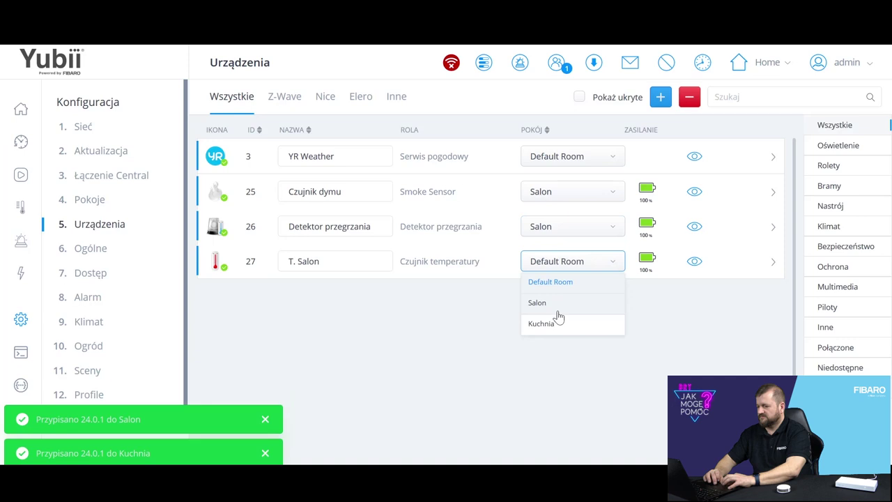
{"action": "left_click", "coordinate": [559, 305]}
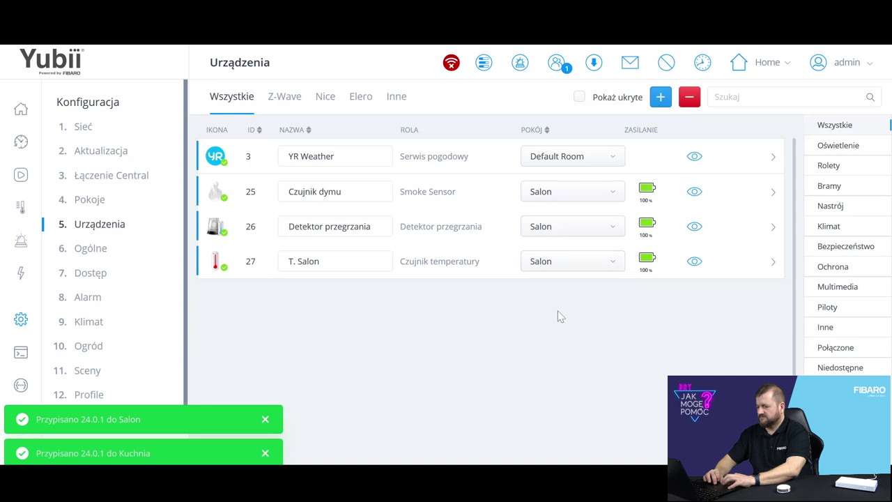
Open the smoke sensor's details and review its notification settings for battery, smoke and fire states
{"action": "left_click", "coordinate": [773, 195]}
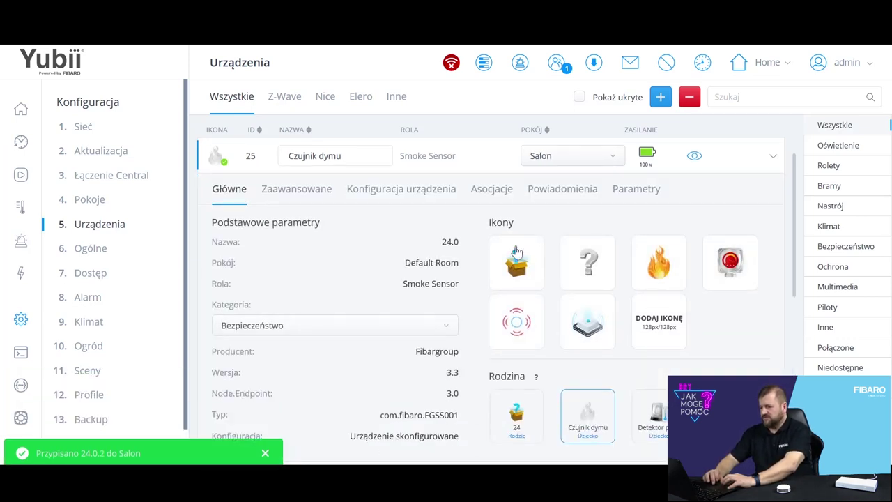
{"action": "left_click", "coordinate": [554, 193]}
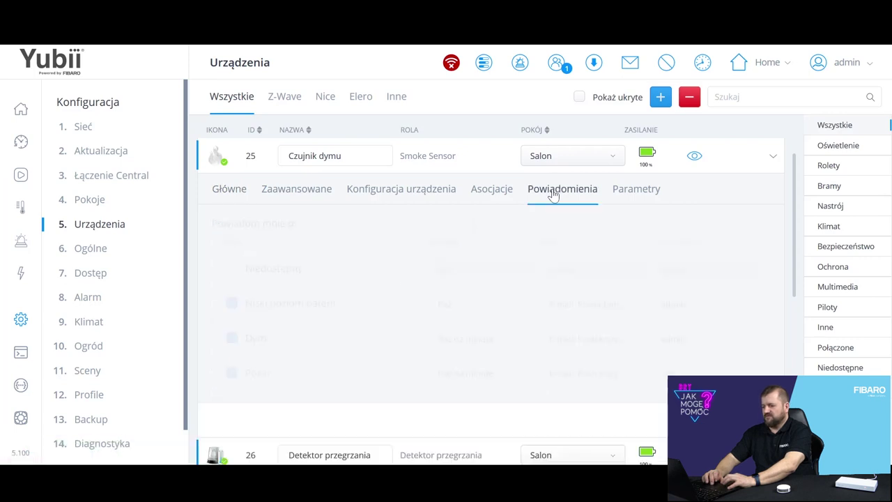
{"action": "scroll", "coordinate": [557, 237], "scroll_direction": "down", "scroll_amount": 1}
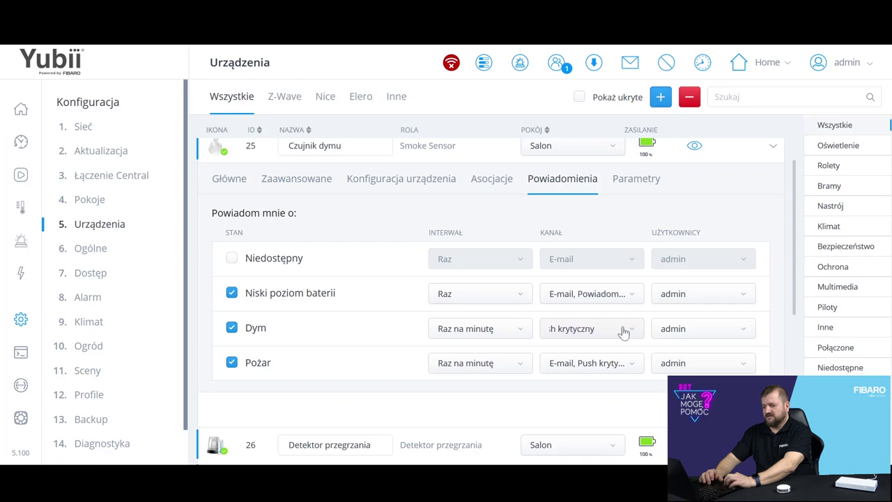
{"action": "scroll", "coordinate": [621, 335], "scroll_direction": "down", "scroll_amount": 2}
{"action": "scroll", "coordinate": [620, 334], "scroll_direction": "up", "scroll_amount": 3}
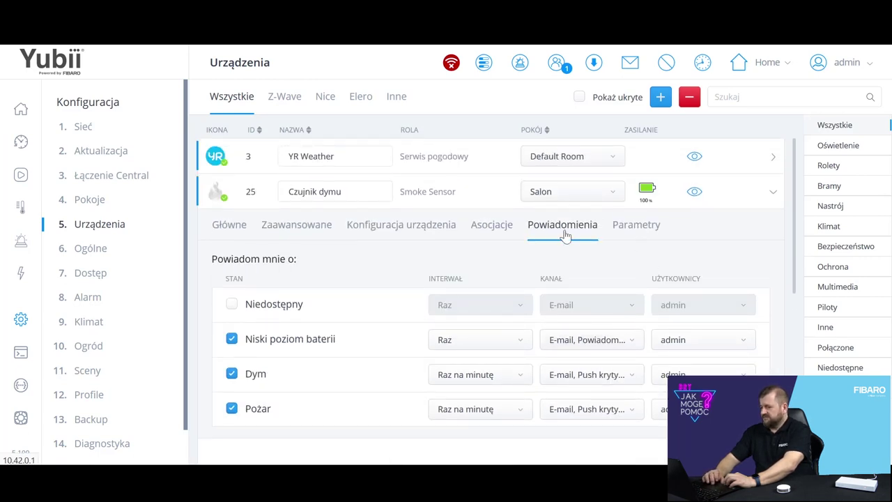
Open the smoke sensor's parameters and review Parametr 1, the fire alarm sensitivity level
{"action": "left_click", "coordinate": [643, 230]}
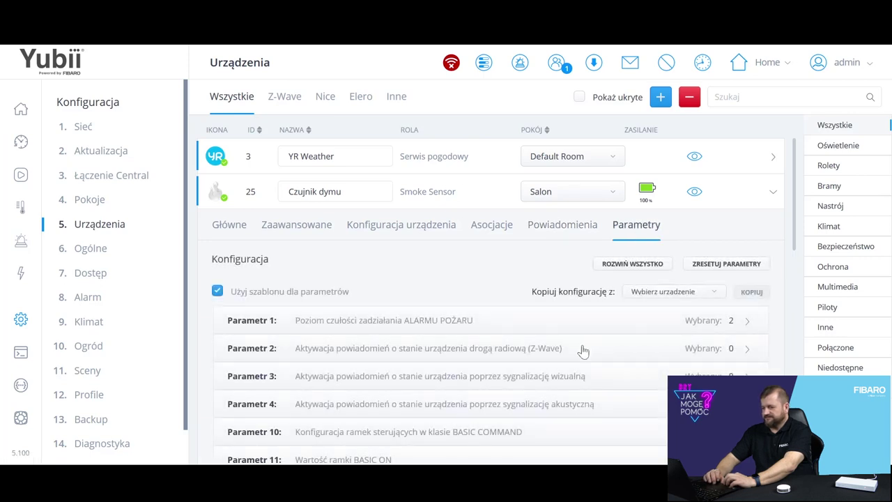
{"action": "scroll", "coordinate": [582, 345], "scroll_direction": "down", "scroll_amount": 2}
{"action": "left_click", "coordinate": [582, 345]}
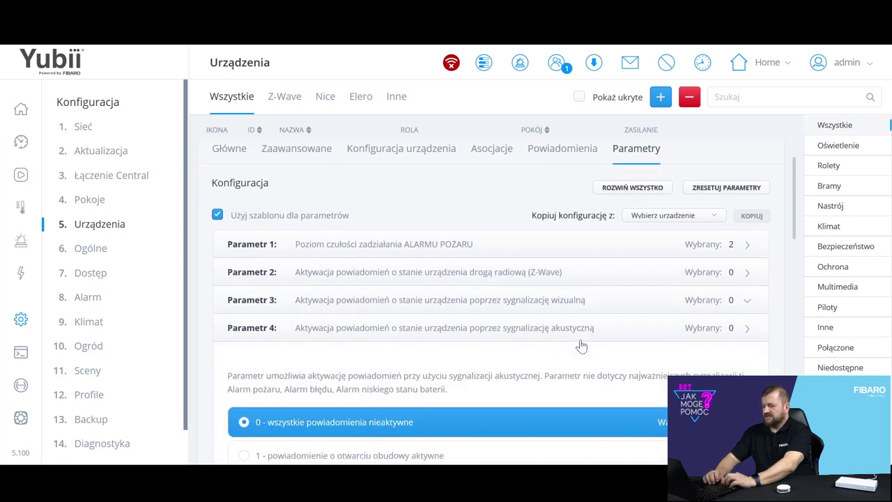
{"action": "scroll", "coordinate": [585, 306], "scroll_direction": "down", "scroll_amount": 2}
{"action": "left_click", "coordinate": [442, 187]}
{"action": "left_click", "coordinate": [443, 188]}
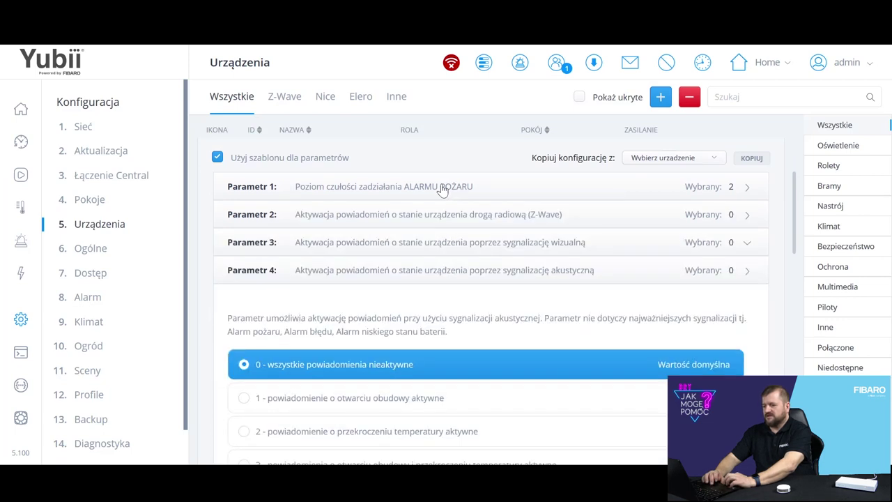
{"action": "left_click", "coordinate": [443, 189]}
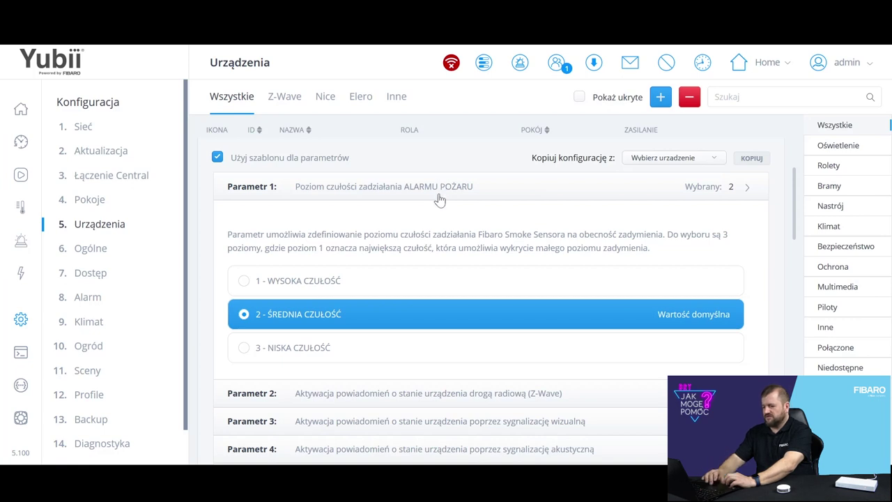
Look through the remaining smoke sensor parameters and examine Parametr 20, the temperature reporting interval
{"action": "scroll", "coordinate": [436, 204], "scroll_direction": "down", "scroll_amount": 1}
{"action": "scroll", "coordinate": [437, 209], "scroll_direction": "down", "scroll_amount": 6}
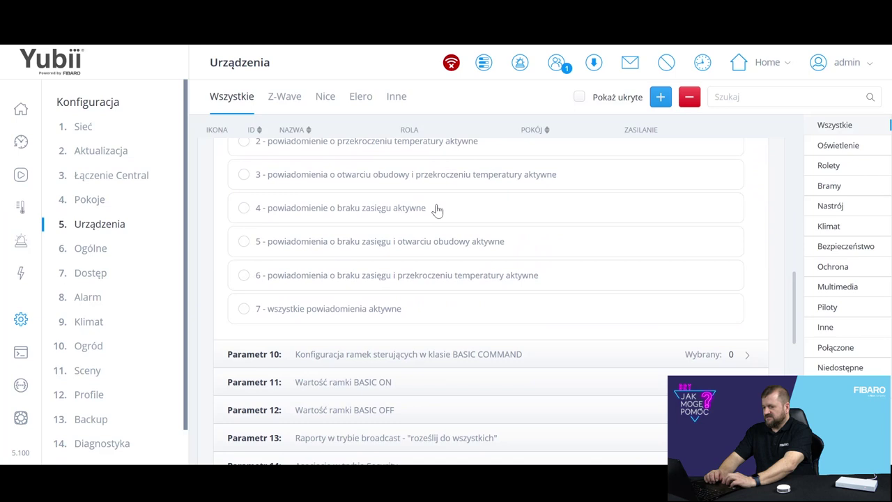
{"action": "scroll", "coordinate": [437, 209], "scroll_direction": "down", "scroll_amount": 3}
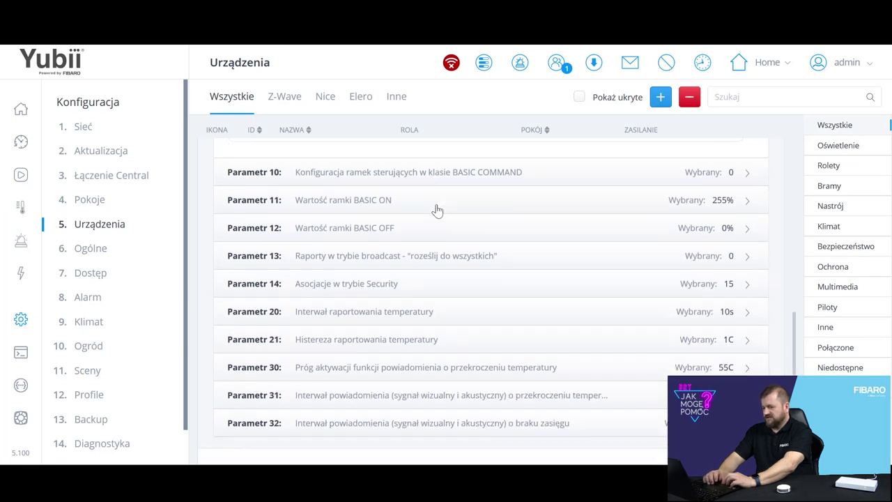
{"action": "scroll", "coordinate": [437, 209], "scroll_direction": "down", "scroll_amount": 1}
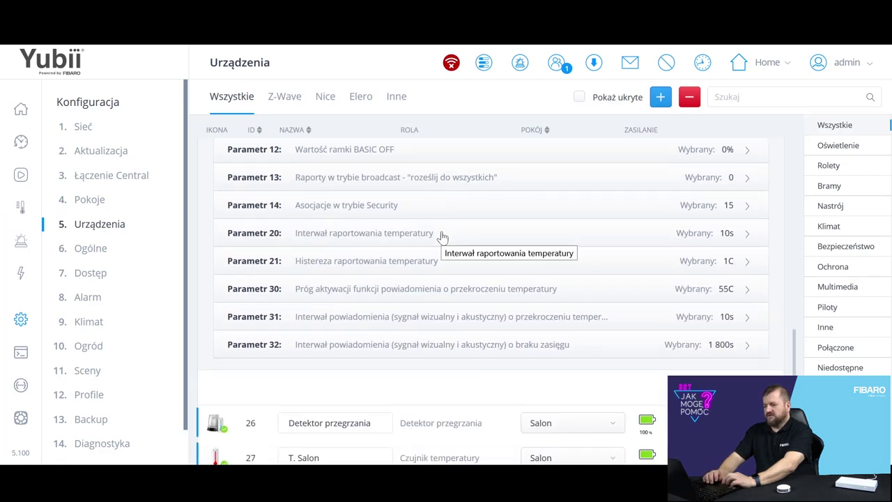
{"action": "left_click", "coordinate": [442, 237]}
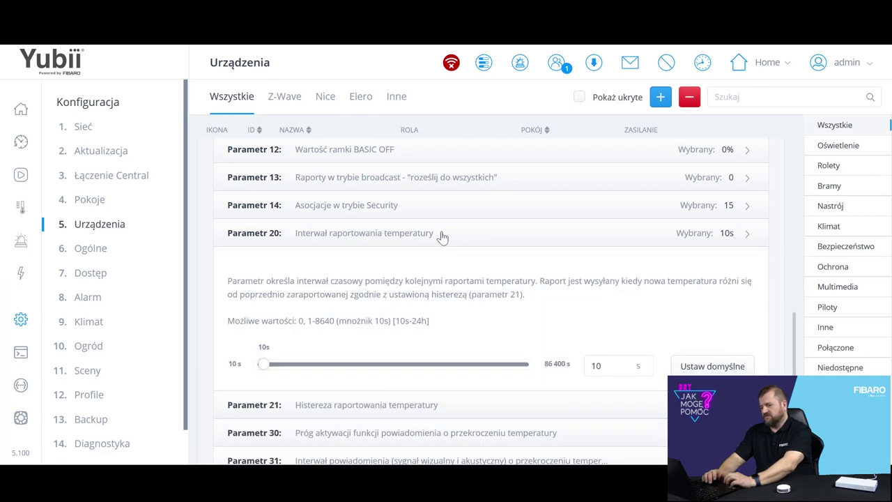
{"action": "left_click", "coordinate": [470, 241]}
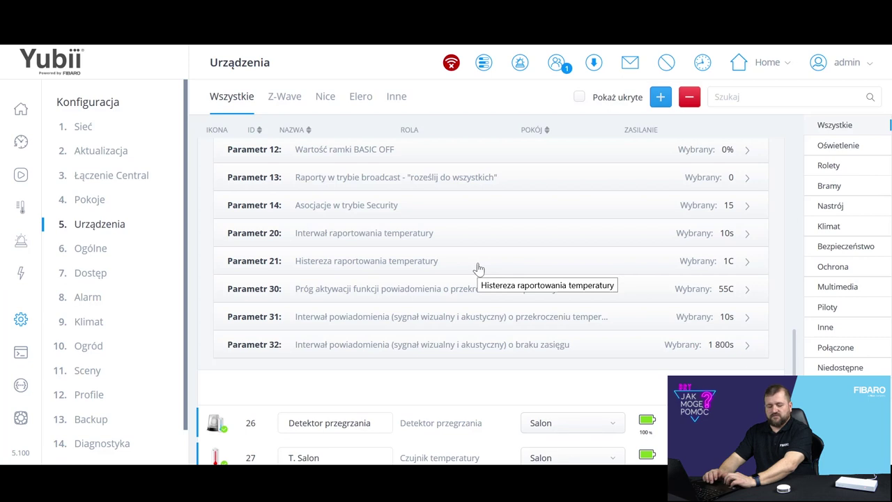
Examine Parametr 21, the temperature reporting hysteresis, and the parameters that follow it
{"action": "left_click", "coordinate": [479, 269]}
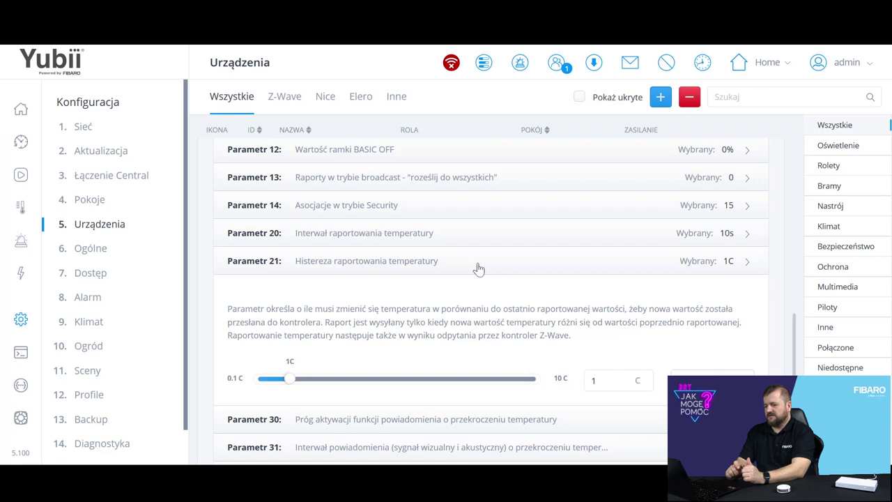
{"action": "scroll", "coordinate": [508, 320], "scroll_direction": "down", "scroll_amount": 2}
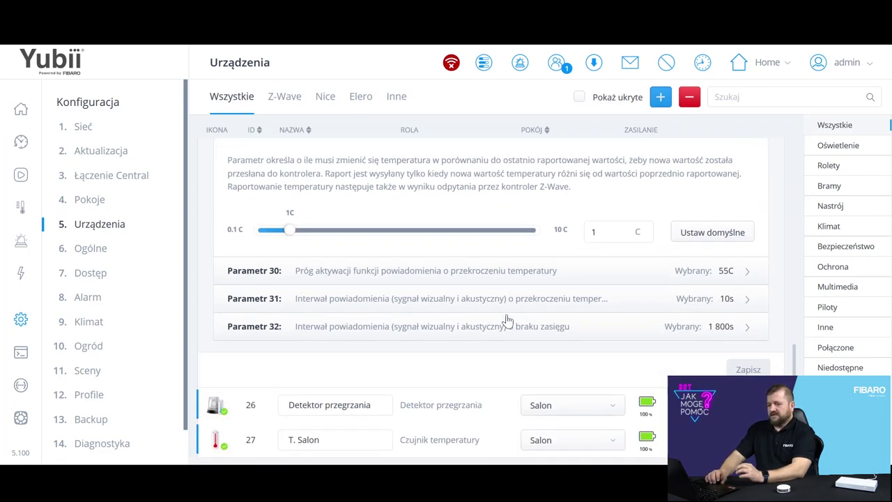
{"action": "scroll", "coordinate": [508, 321], "scroll_direction": "down", "scroll_amount": 1}
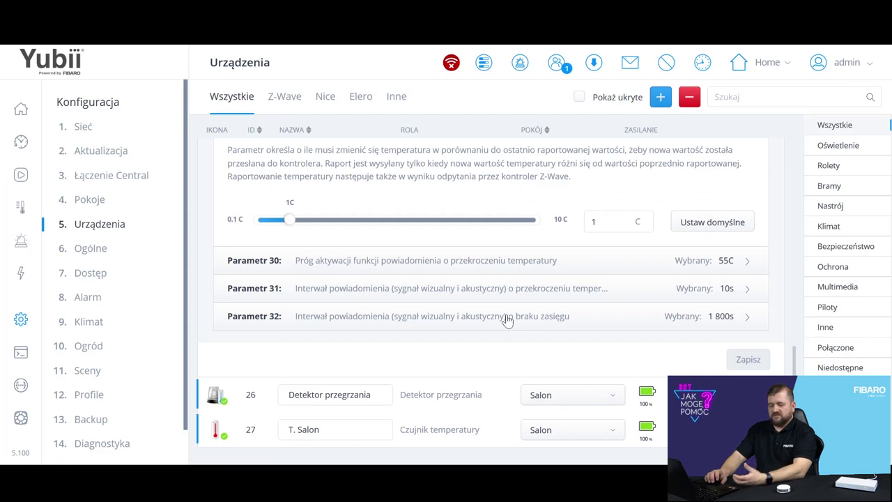